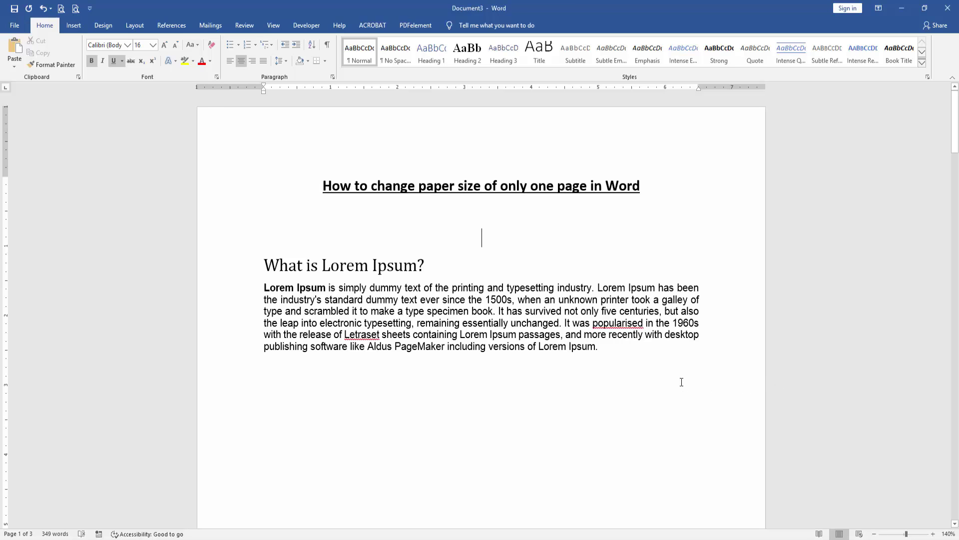
pyautogui.keyDown('ctrl'); pyautogui.scroll(-3, 682, 382); pyautogui.keyUp('ctrl')
pyautogui.keyDown('ctrl'); pyautogui.scroll(-2, 682, 381); pyautogui.keyUp('ctrl')
pyautogui.keyDown('ctrl'); pyautogui.scroll(-3, 683, 382); pyautogui.keyUp('ctrl')
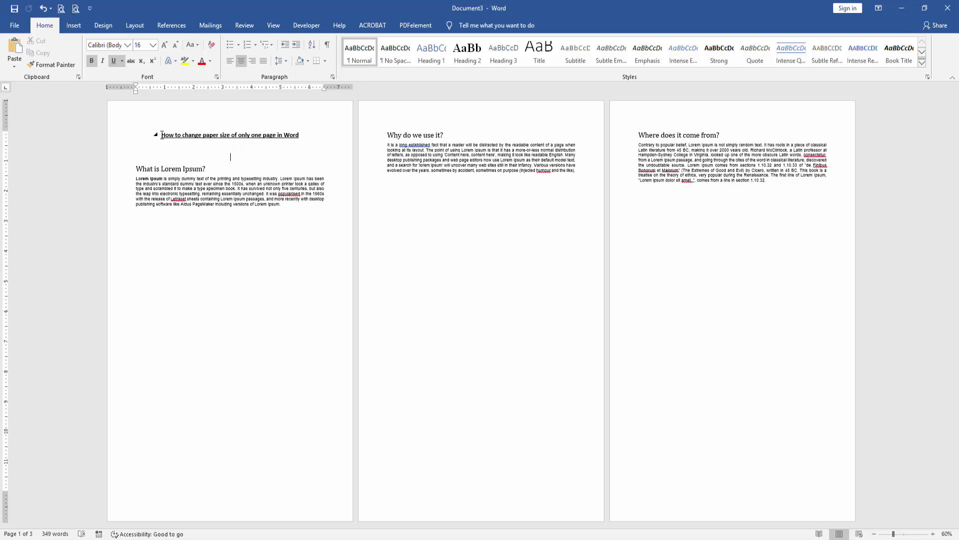
# Step: Add a continuous section break before the title and give that new first section a taller paper size
pyautogui.click(137, 27)
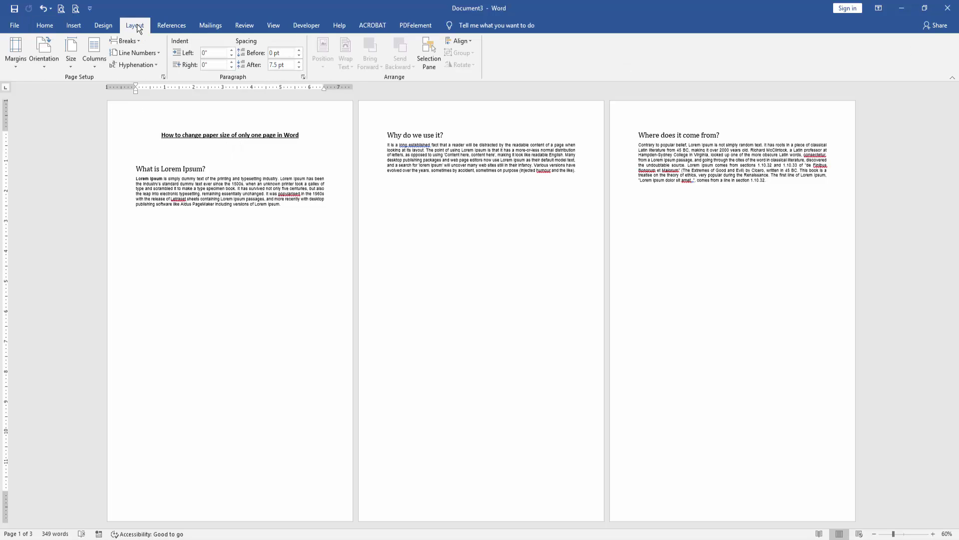
pyautogui.click(133, 41)
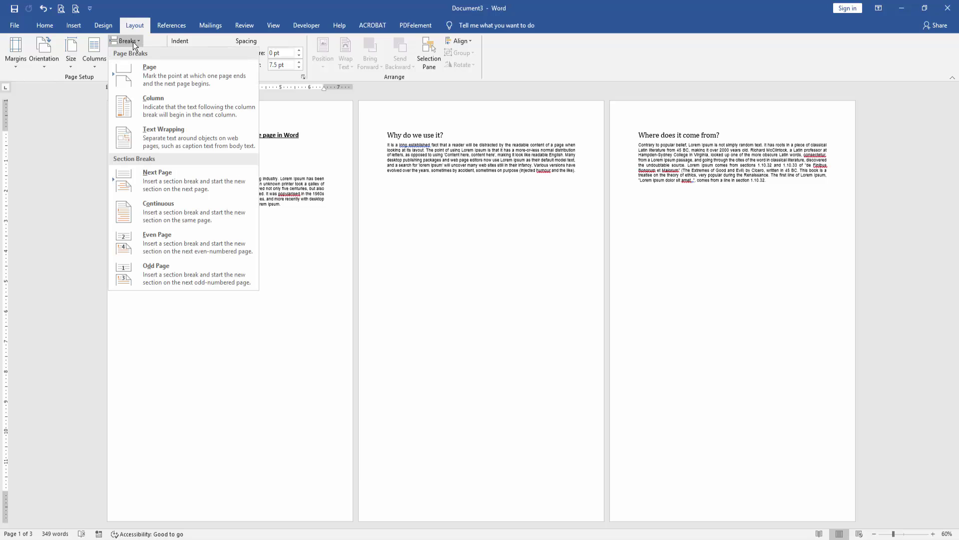
pyautogui.click(182, 214)
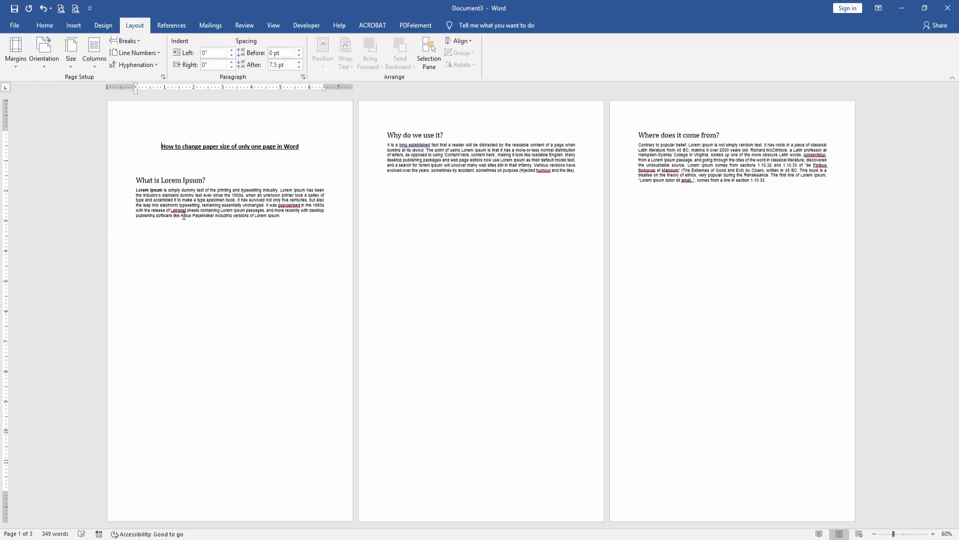
pyautogui.click(72, 59)
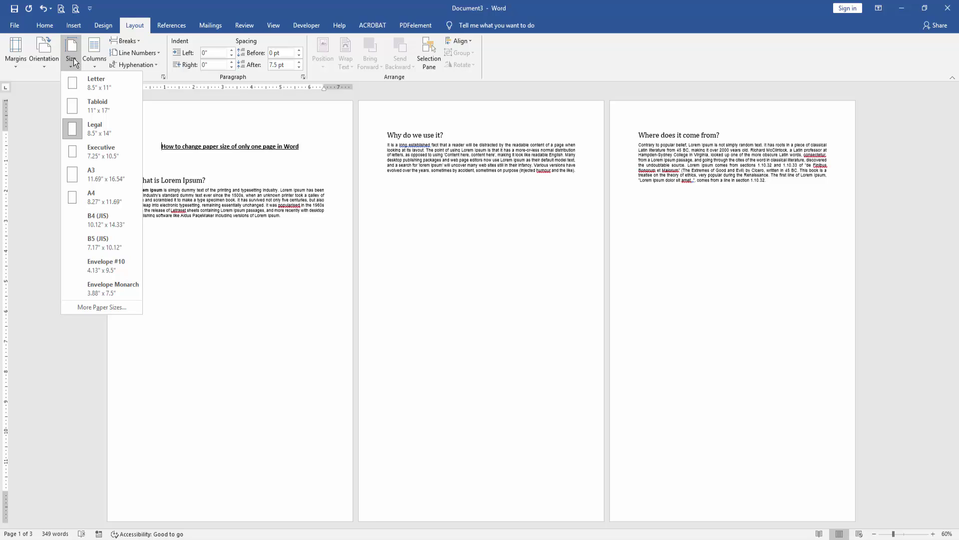
pyautogui.click(86, 88)
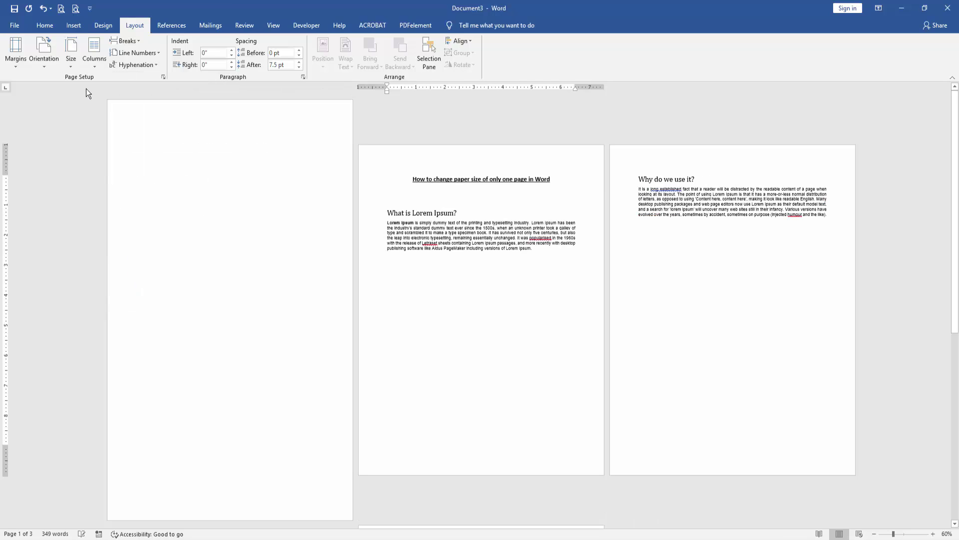
pyautogui.scroll(-2, 193, 265)
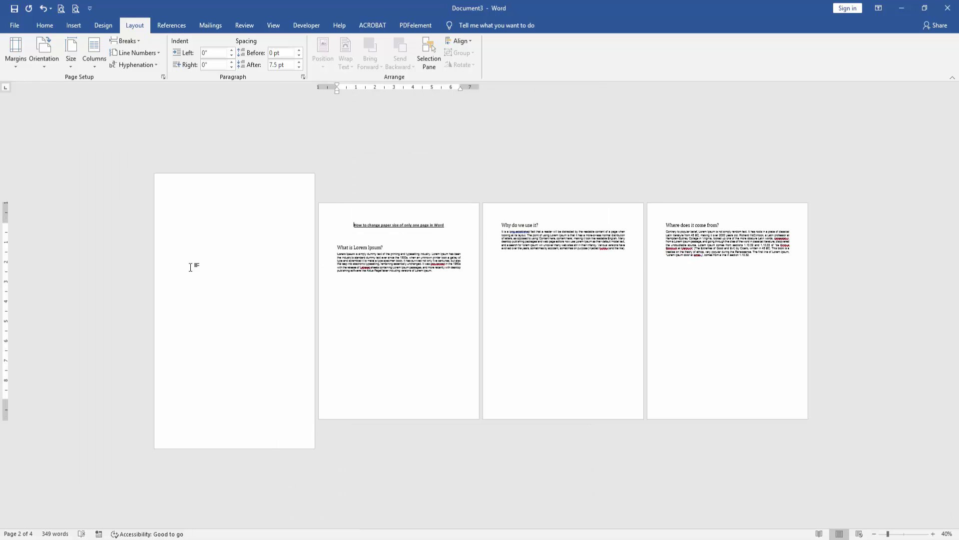
pyautogui.scroll(1, 189, 267)
pyautogui.scroll(-1, 189, 269)
pyautogui.scroll(2, 185, 272)
pyautogui.scroll(-1, 182, 275)
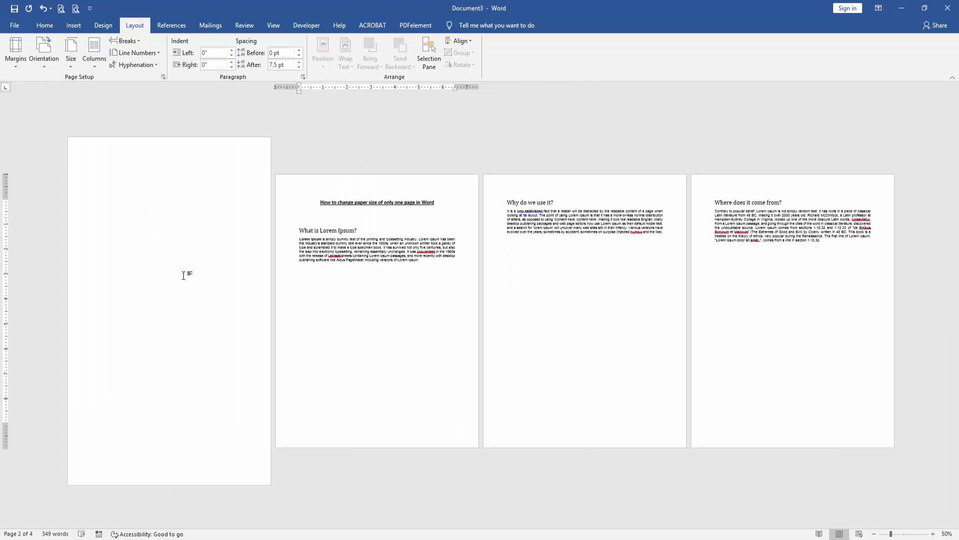
pyautogui.scroll(-1, 182, 275)
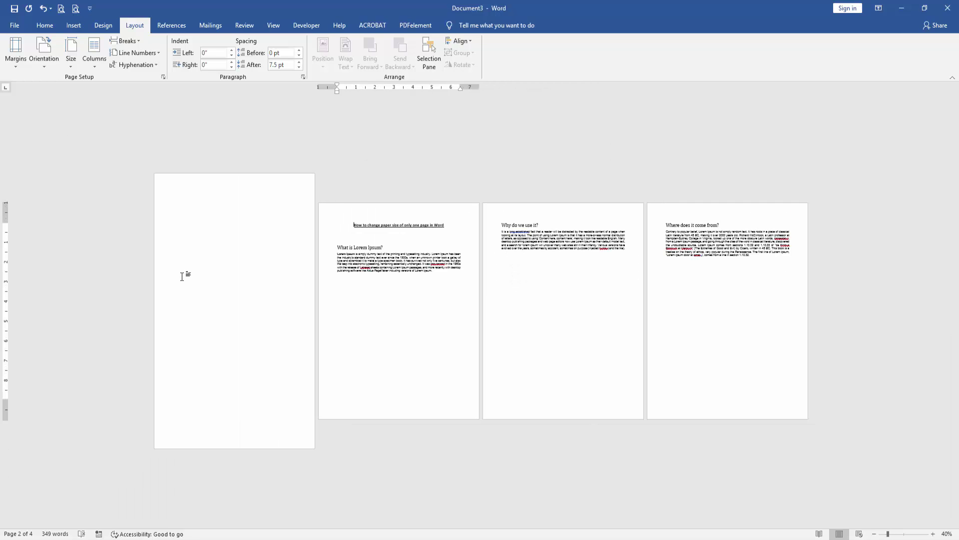